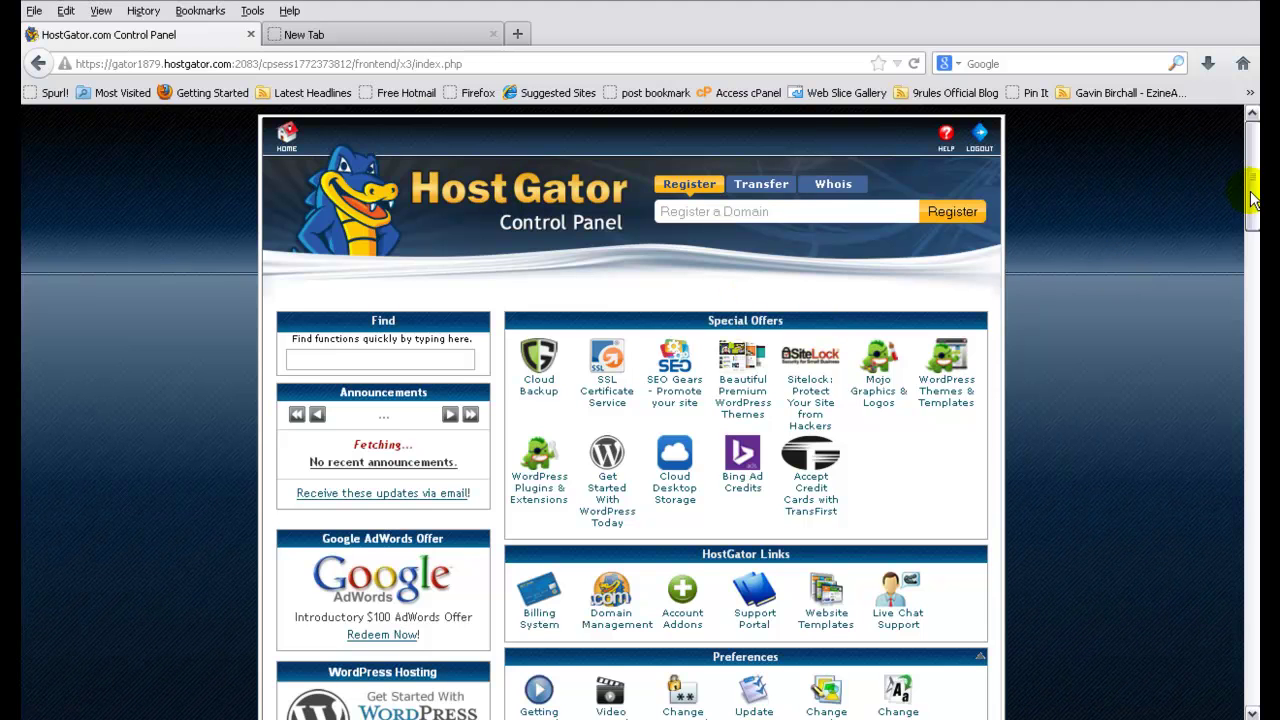
# - Scroll the cPanel dashboard down past the logs and security sections to Domains
pyautogui.moveTo(1253, 198); pyautogui.dragTo(1253, 248)
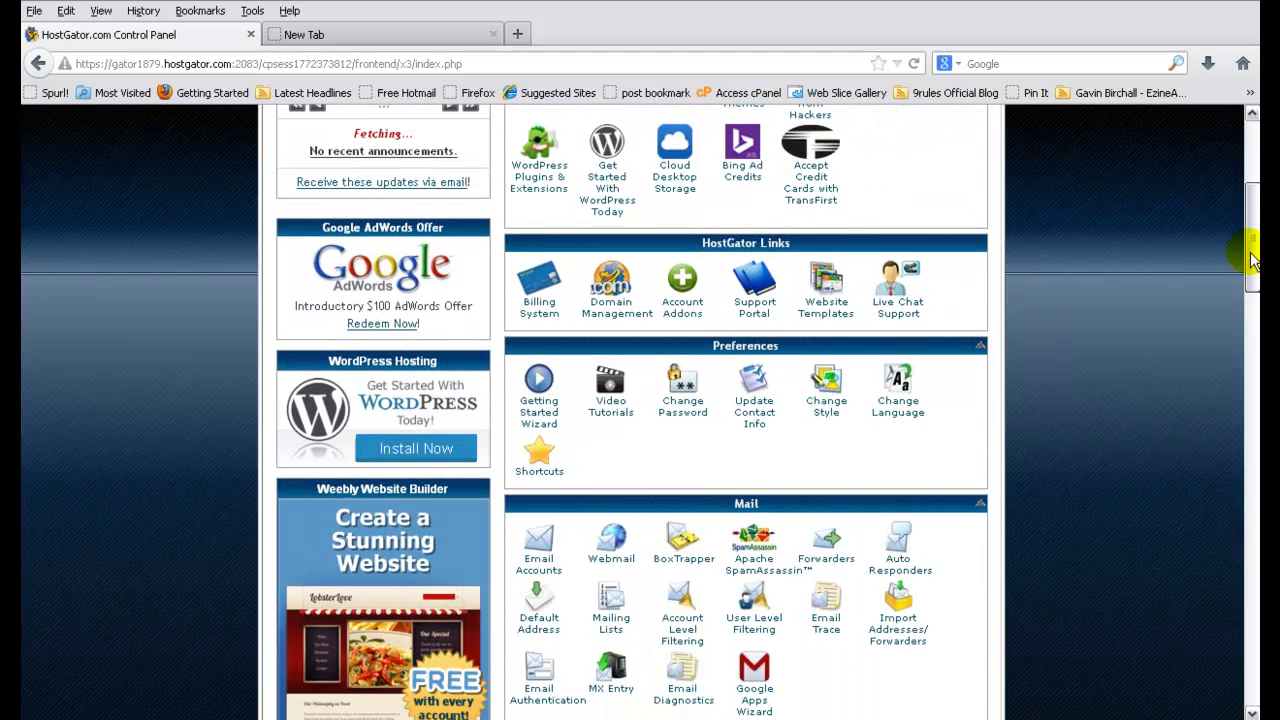
pyautogui.moveTo(1253, 248)
pyautogui.mouseDown()
pyautogui.moveTo(1253, 337)
pyautogui.moveTo(1253, 175)
pyautogui.moveTo(1210, 232)
pyautogui.mouseUp()
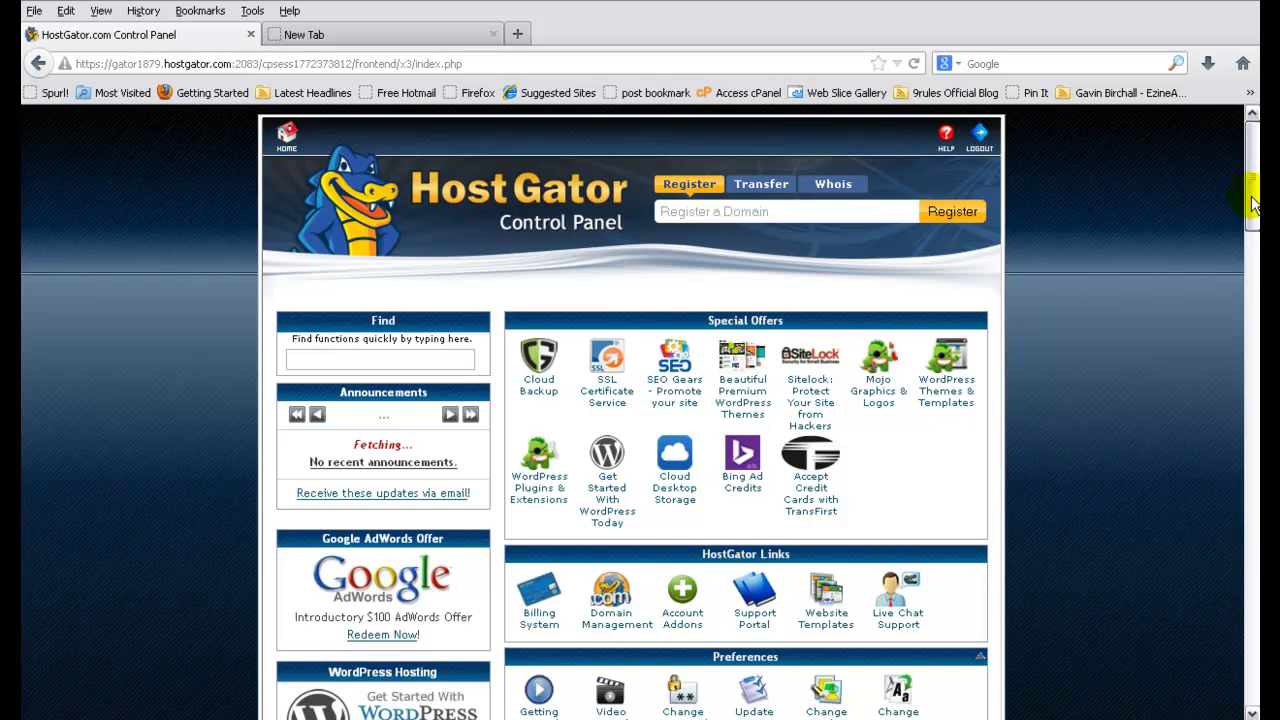
pyautogui.moveTo(1252, 203); pyautogui.dragTo(1252, 400)
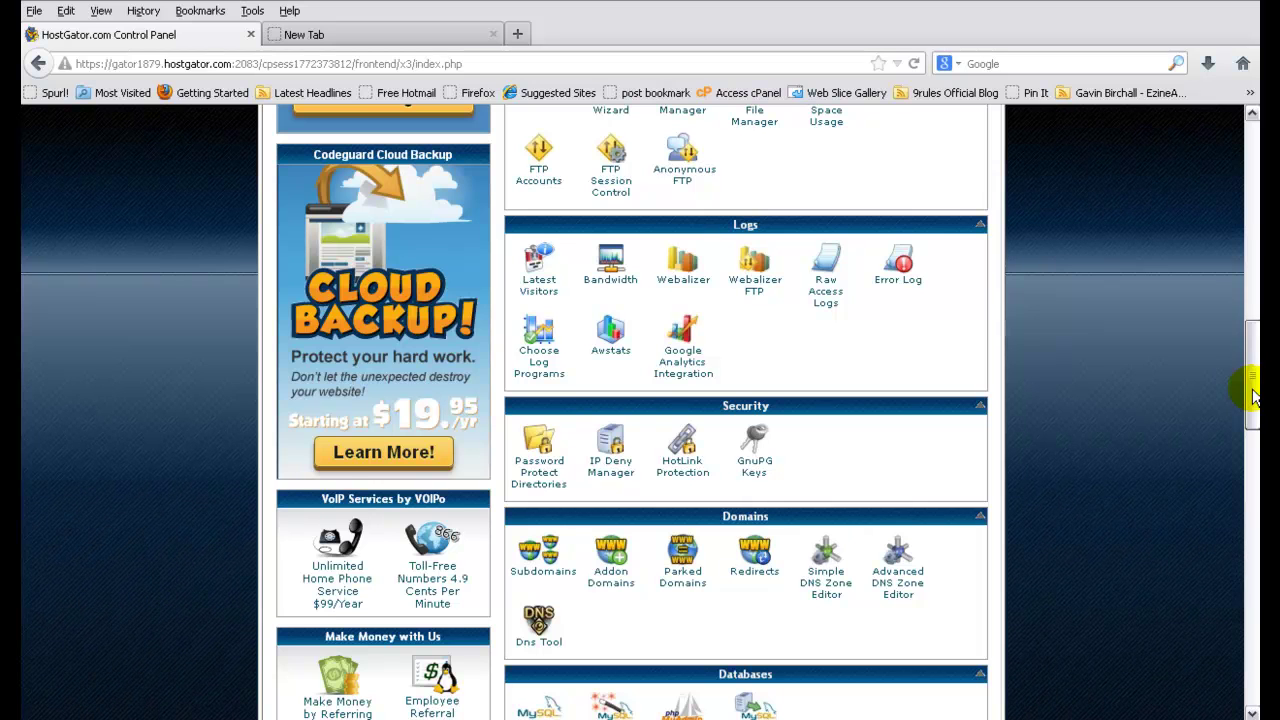
# - Scroll further down to the Software/Services section containing Fantastico De Luxe
pyautogui.moveTo(1253, 395); pyautogui.dragTo(1250, 378)
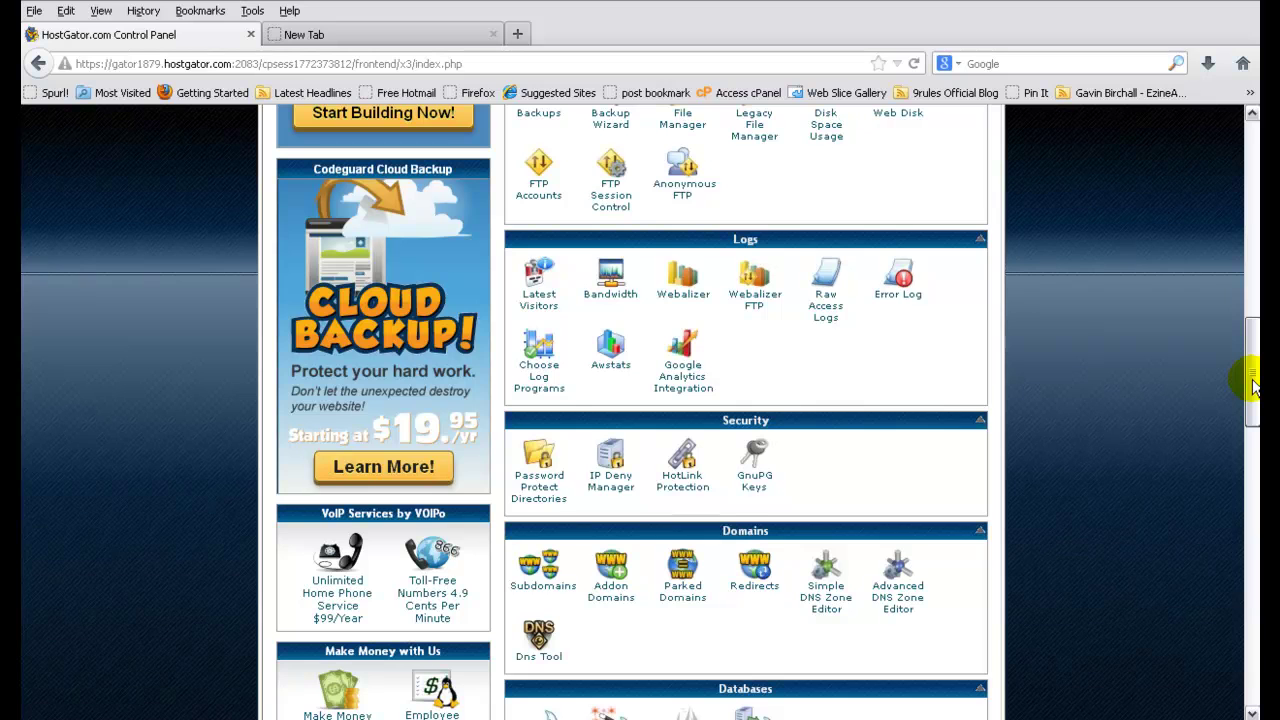
pyautogui.moveTo(1253, 385); pyautogui.dragTo(1251, 528)
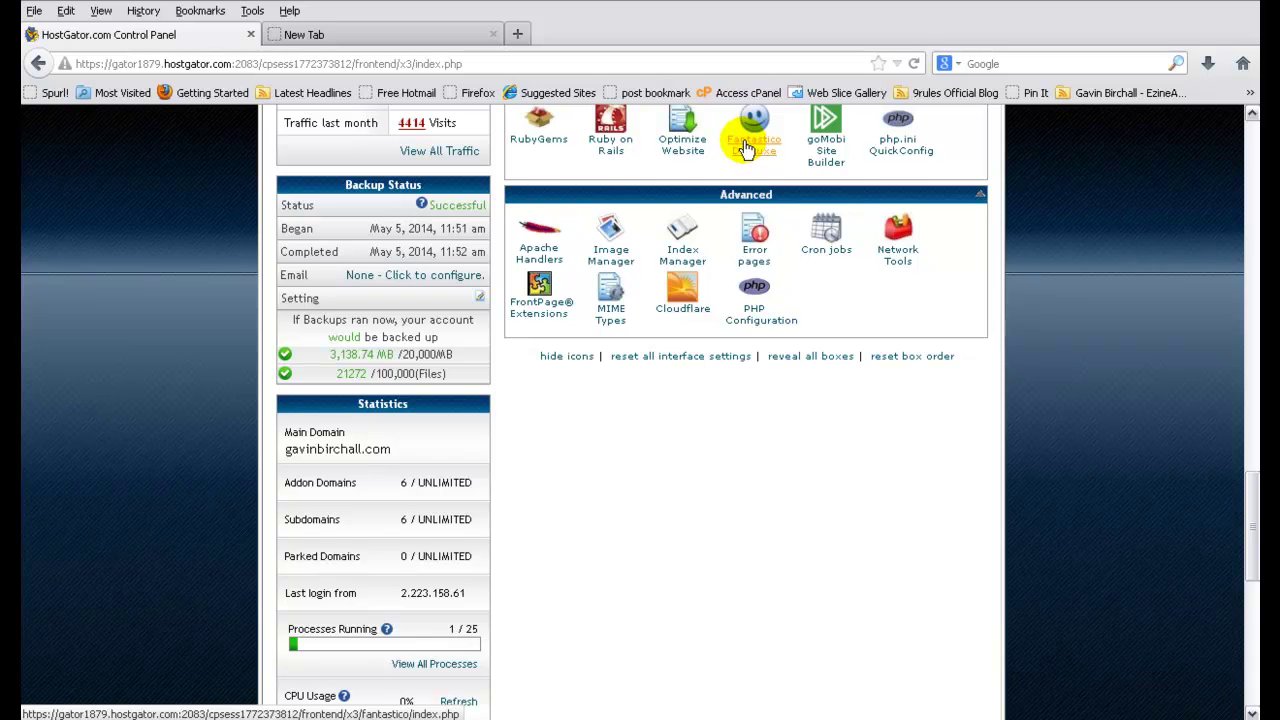
# - Open Fantastico De Luxe, choose WordPress under Blogs, and start a new installation
pyautogui.click(745, 148)
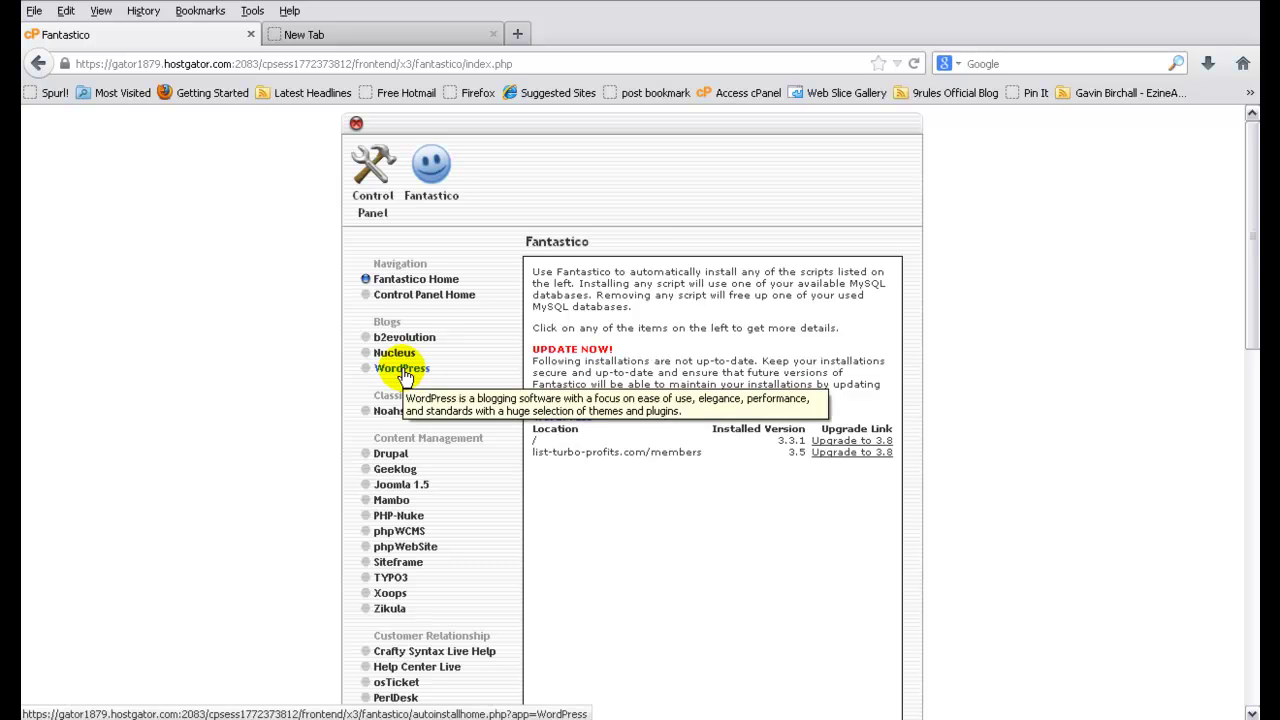
pyautogui.click(405, 370)
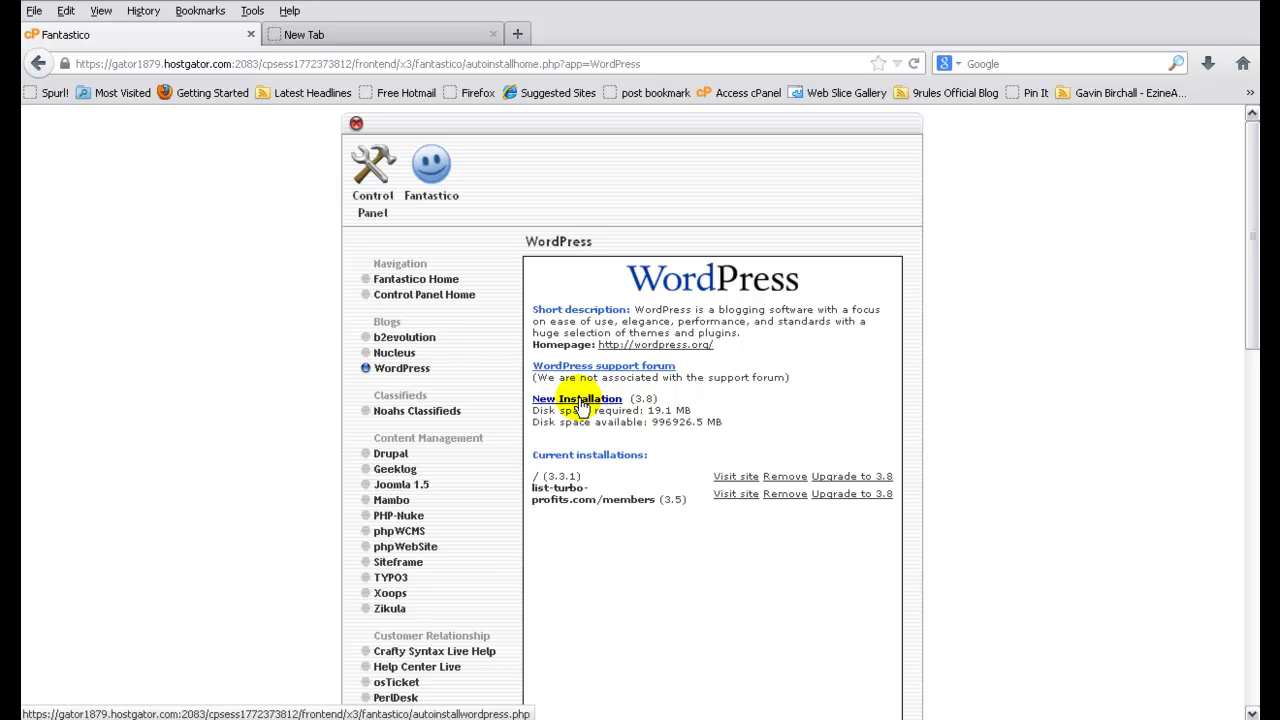
pyautogui.click(582, 405)
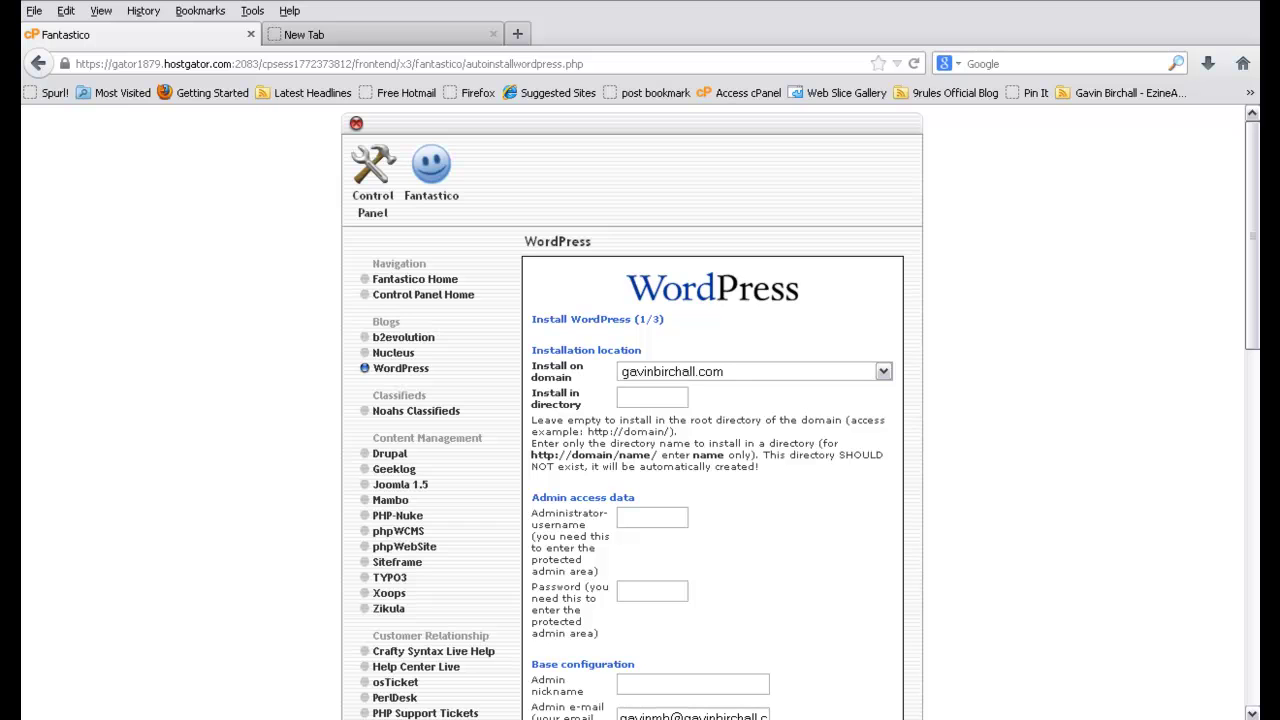
# - Target affiliate-marketing-champ.info as the install domain with the install directory left blank
pyautogui.moveTo(1250, 300); pyautogui.dragTo(1252, 318)
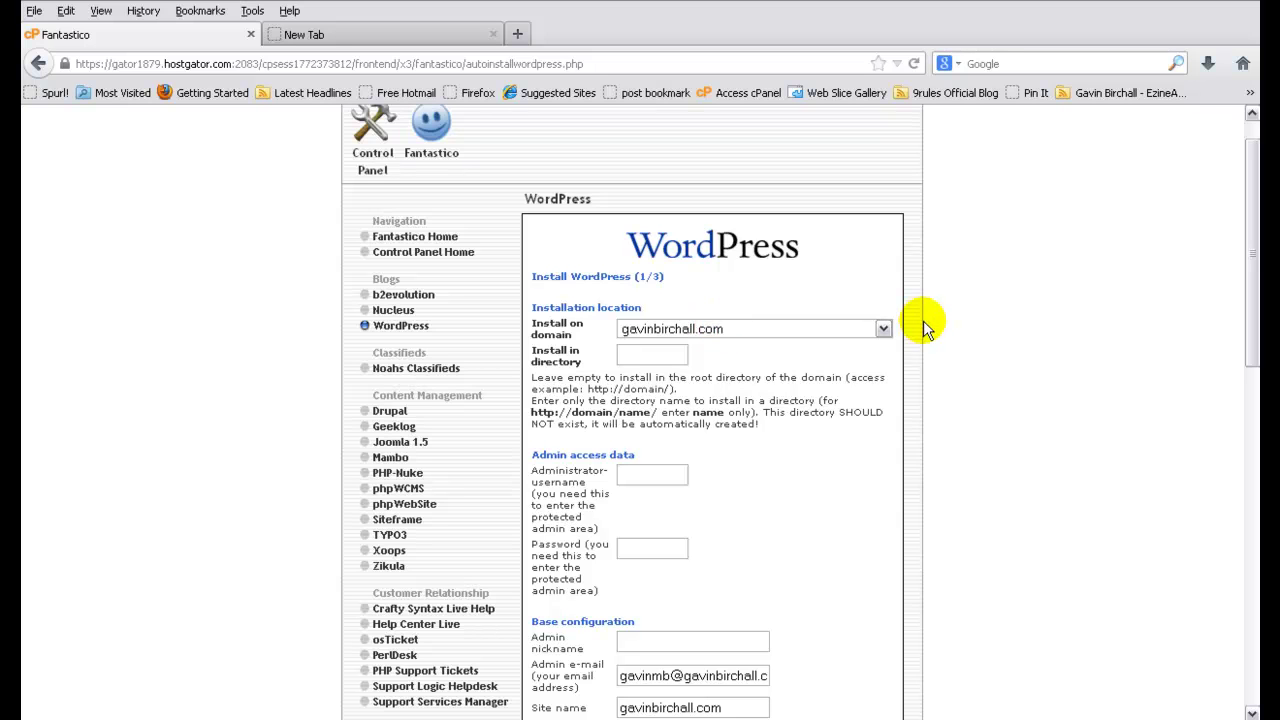
pyautogui.click(883, 330)
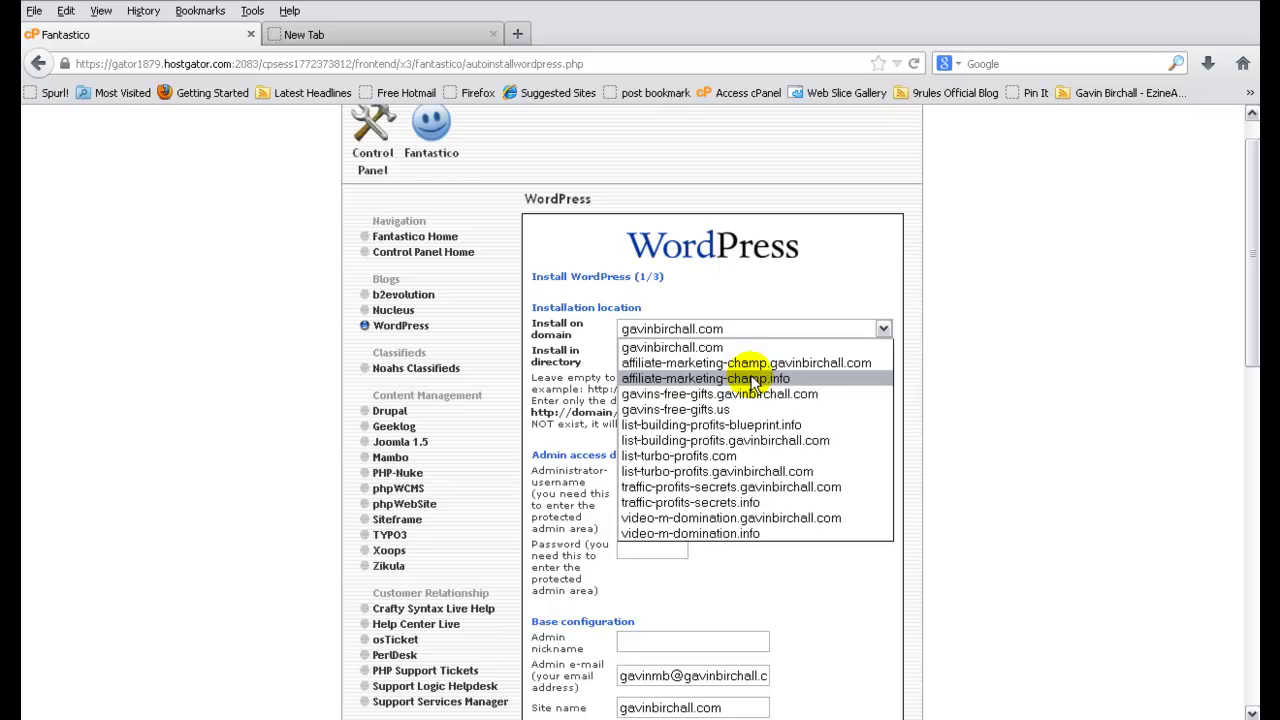
pyautogui.click(752, 380)
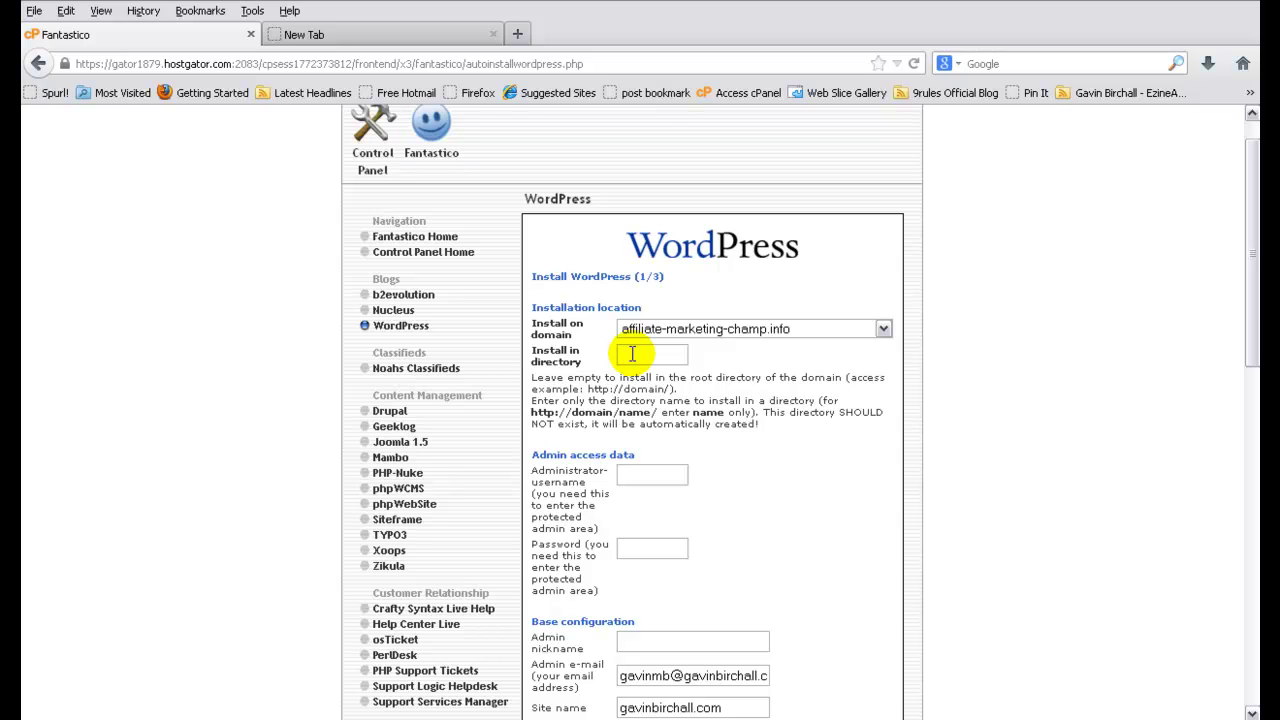
pyautogui.click(632, 354)
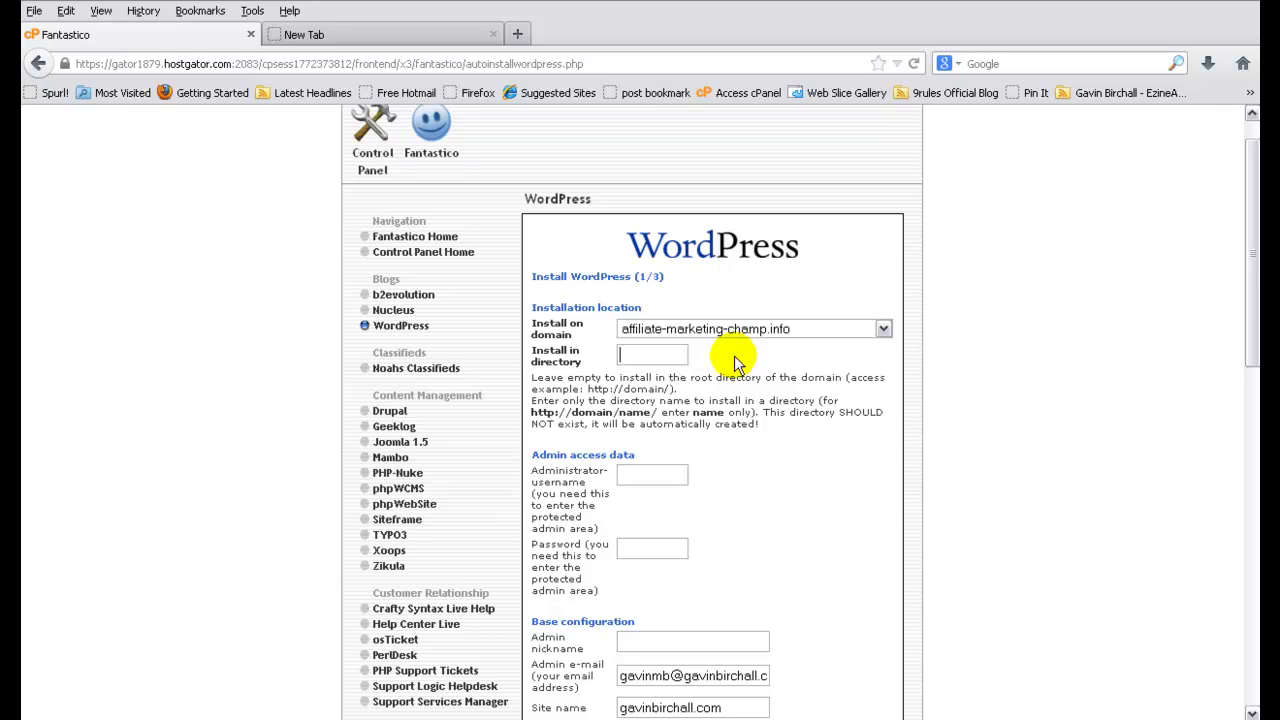
pyautogui.click(660, 377)
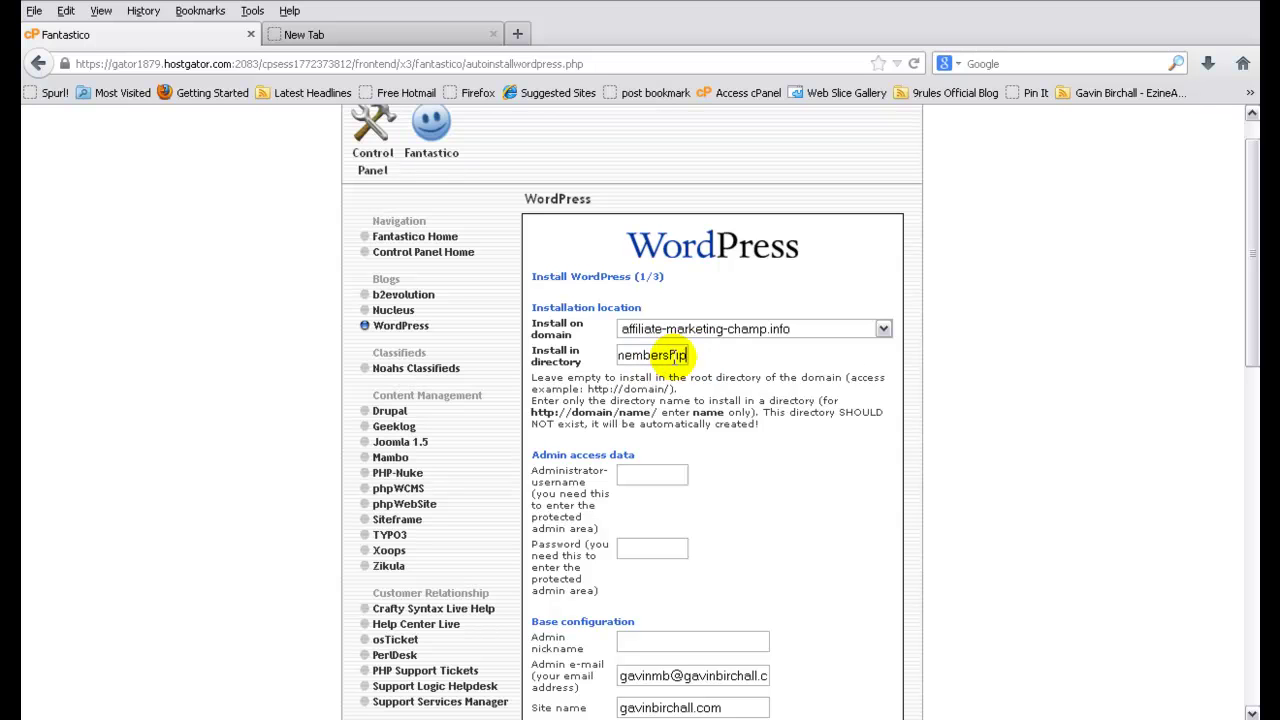
pyautogui.press('BackSpace')
pyautogui.press('BackSpace')
pyautogui.press('BackSpace')
pyautogui.press('BackSpace')
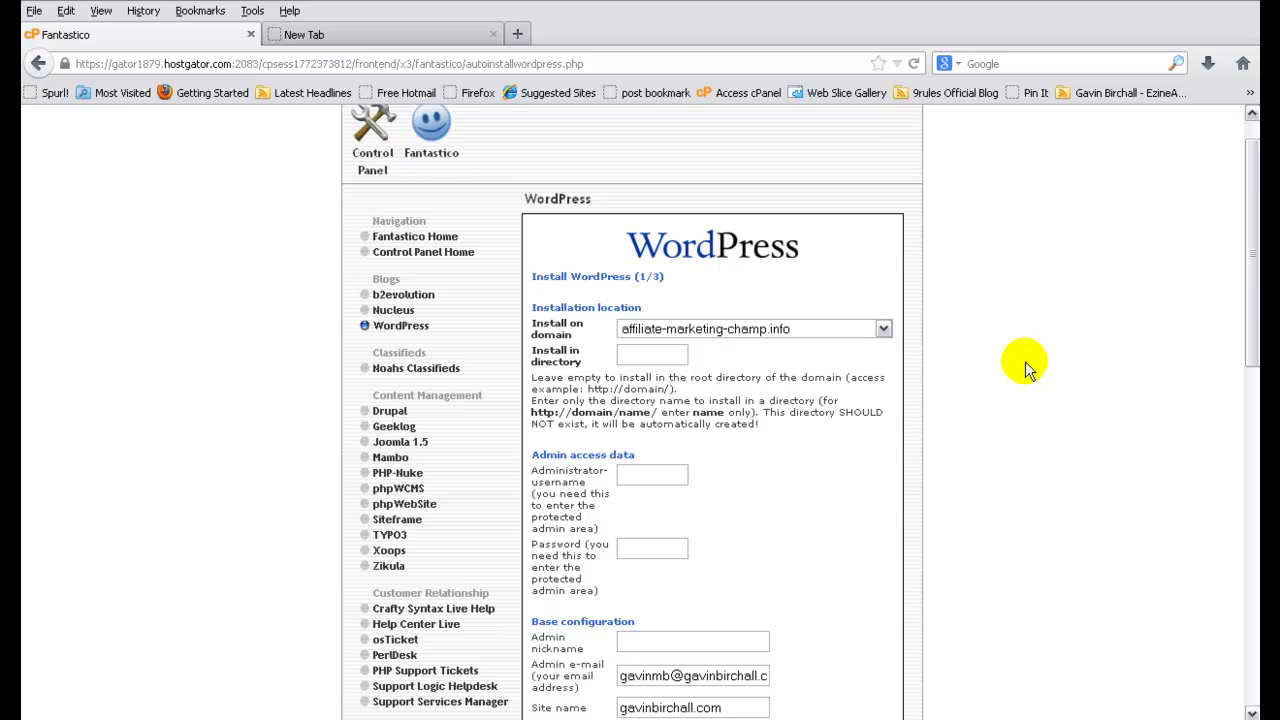
pyautogui.moveTo(1255, 240); pyautogui.dragTo(1255, 320)
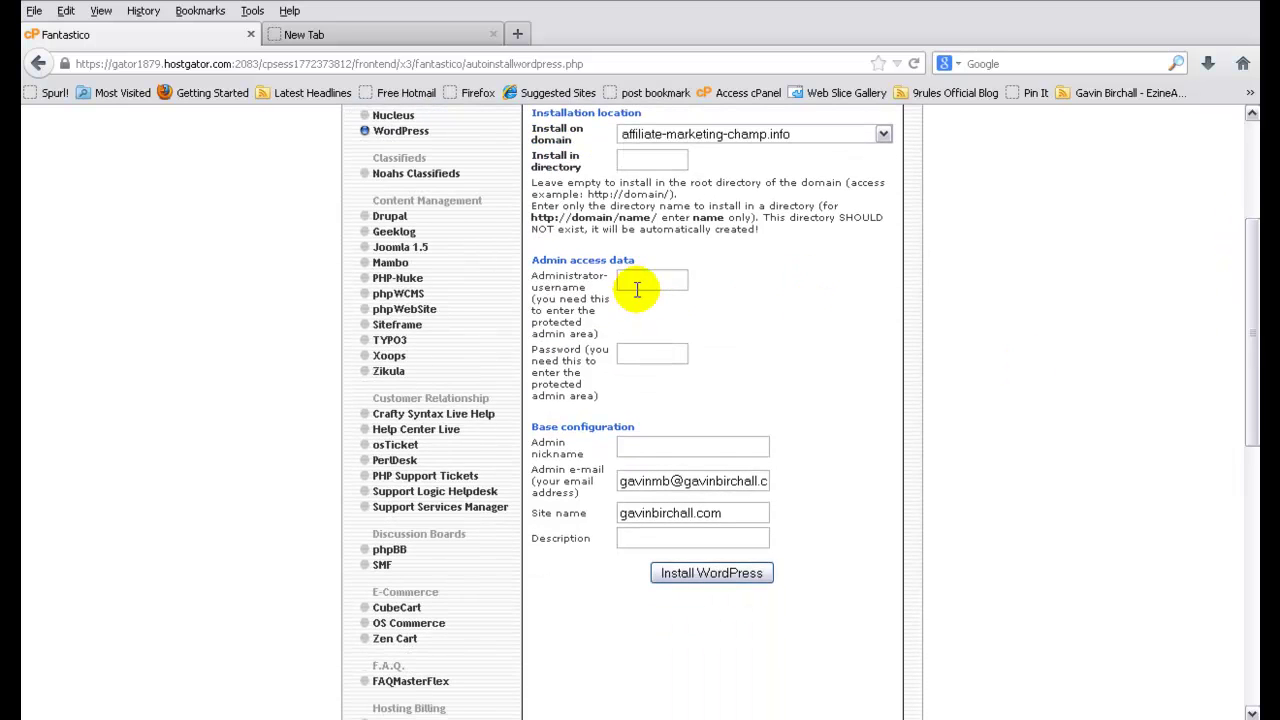
pyautogui.write('a')
pyautogui.press('BackSpace')
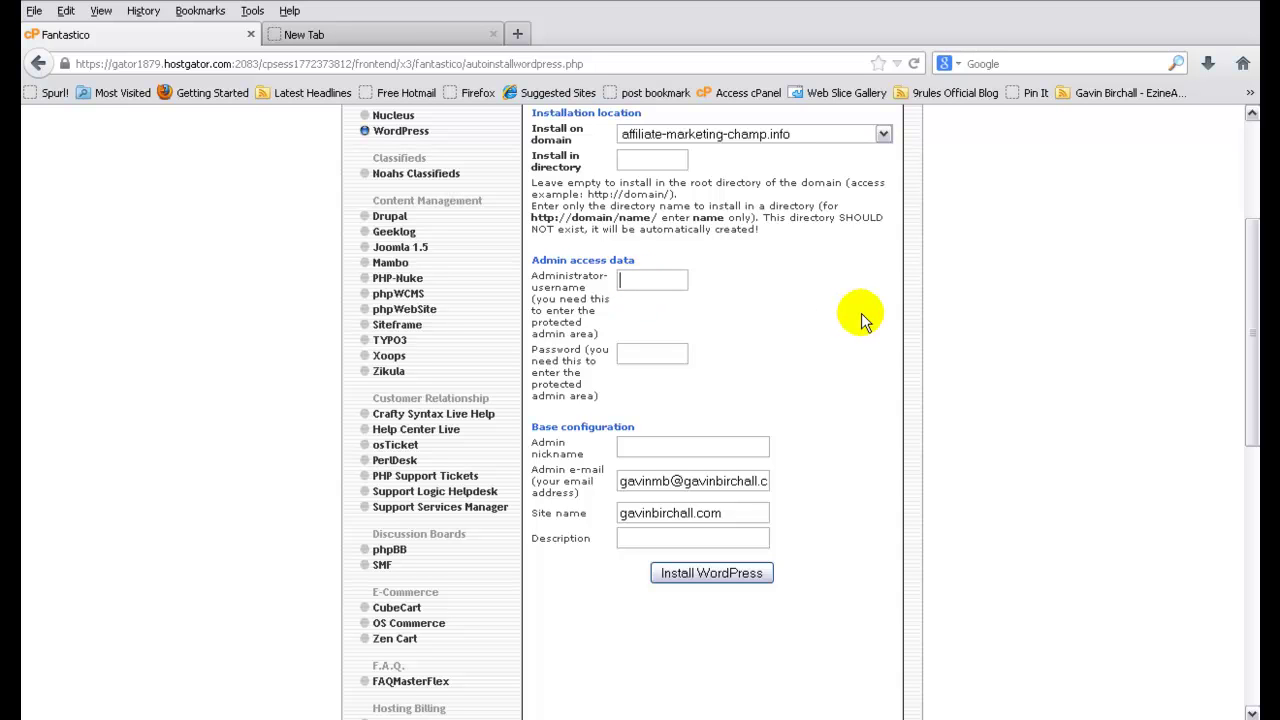
pyautogui.write('A')
pyautogui.press('BackSpace')
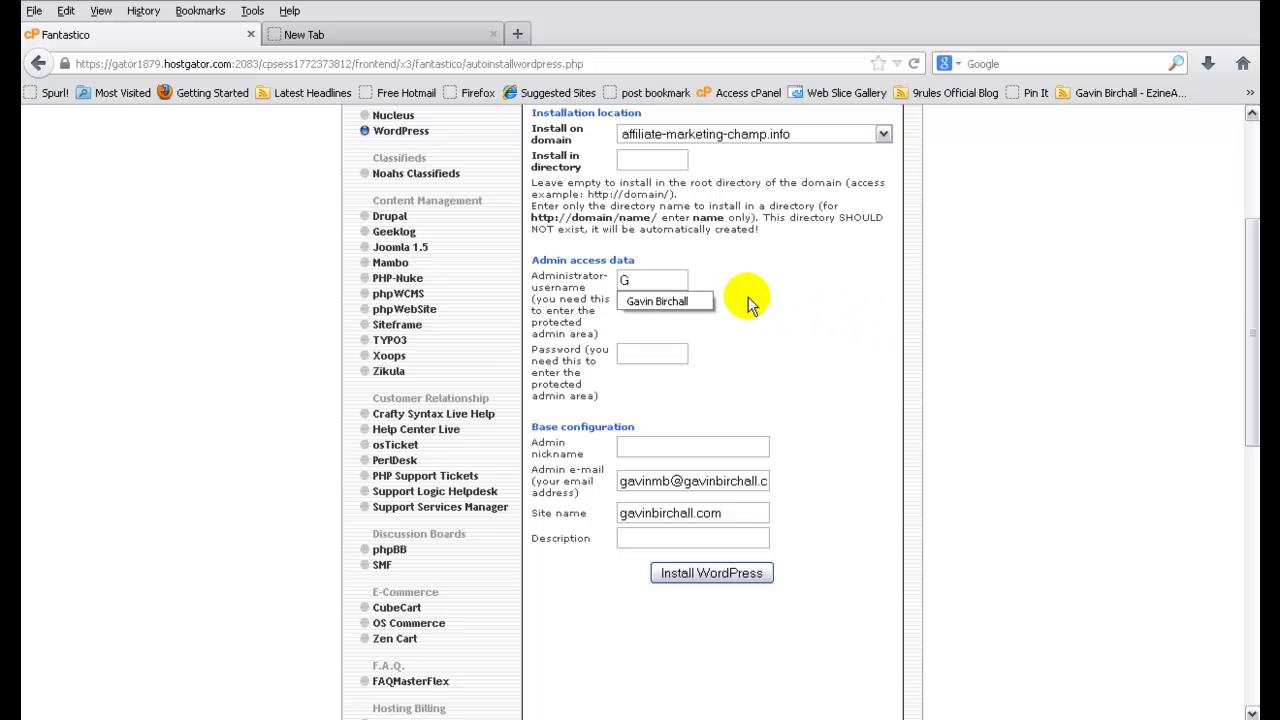
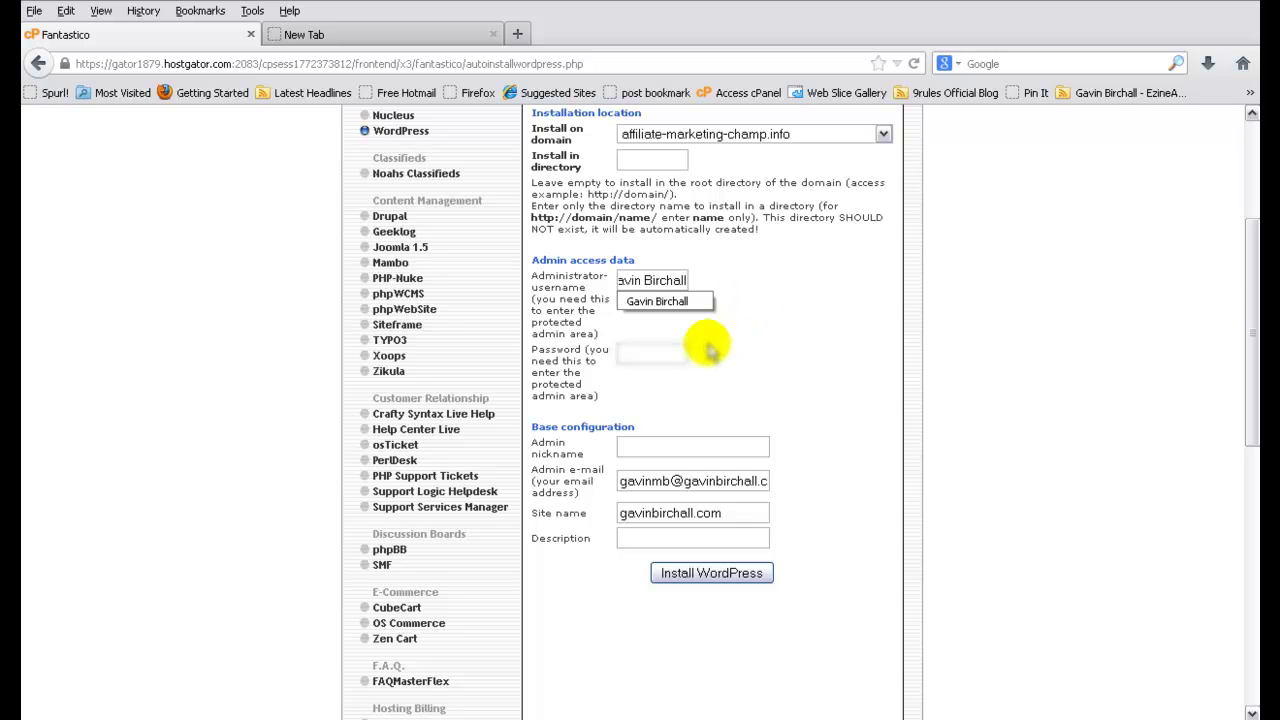
pyautogui.click(671, 347)
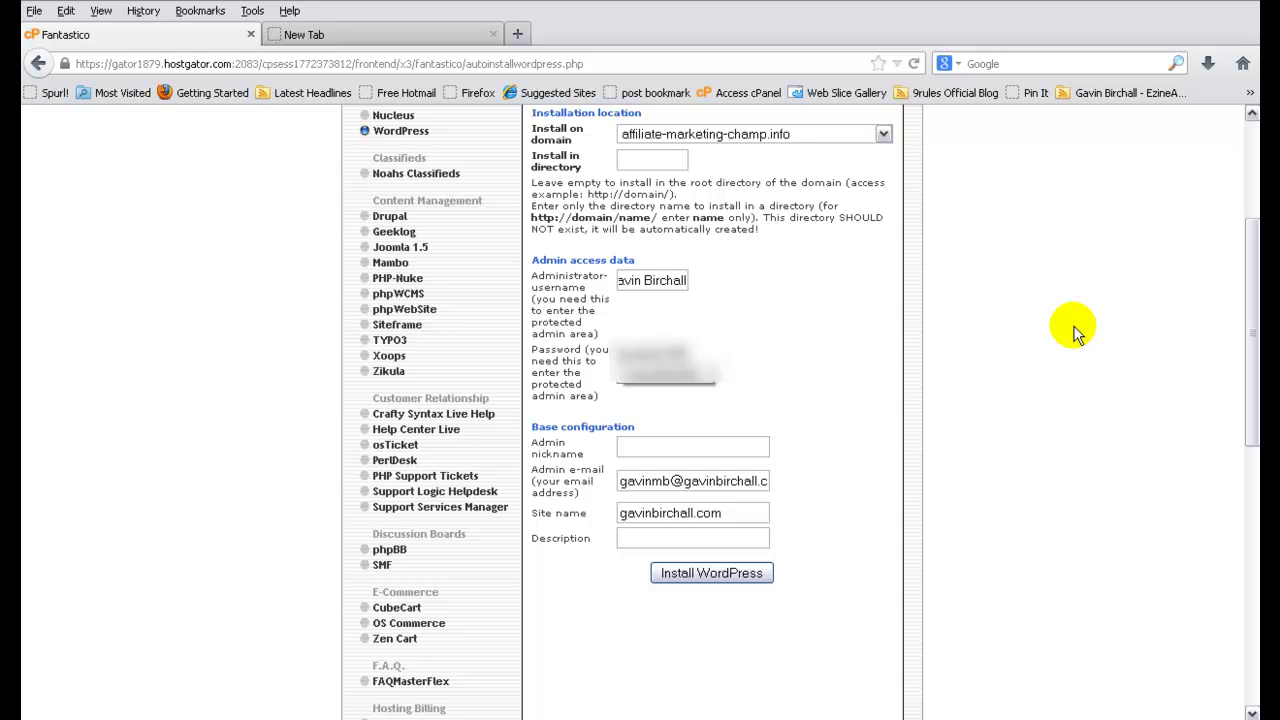
# - Set nickname Affiliate Marketing Champ and replace the admin e-mail with the suggested address
pyautogui.click(682, 447)
pyautogui.write('A')
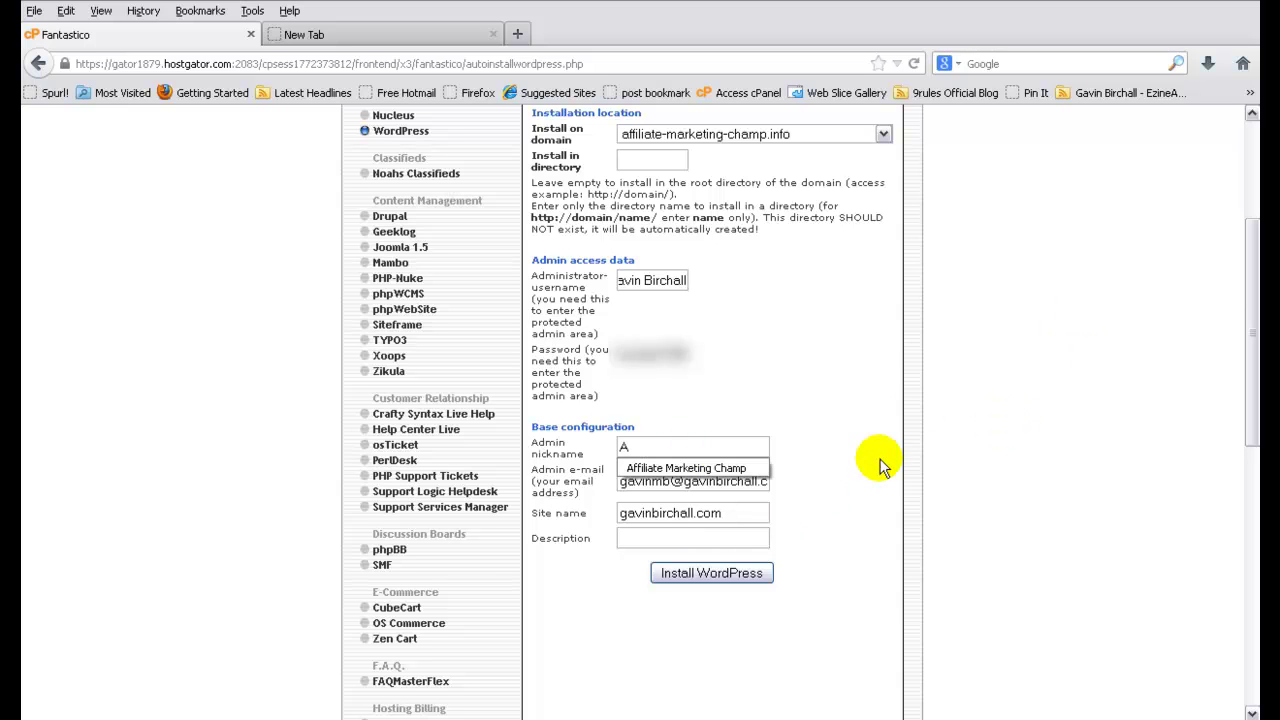
pyautogui.click(700, 467)
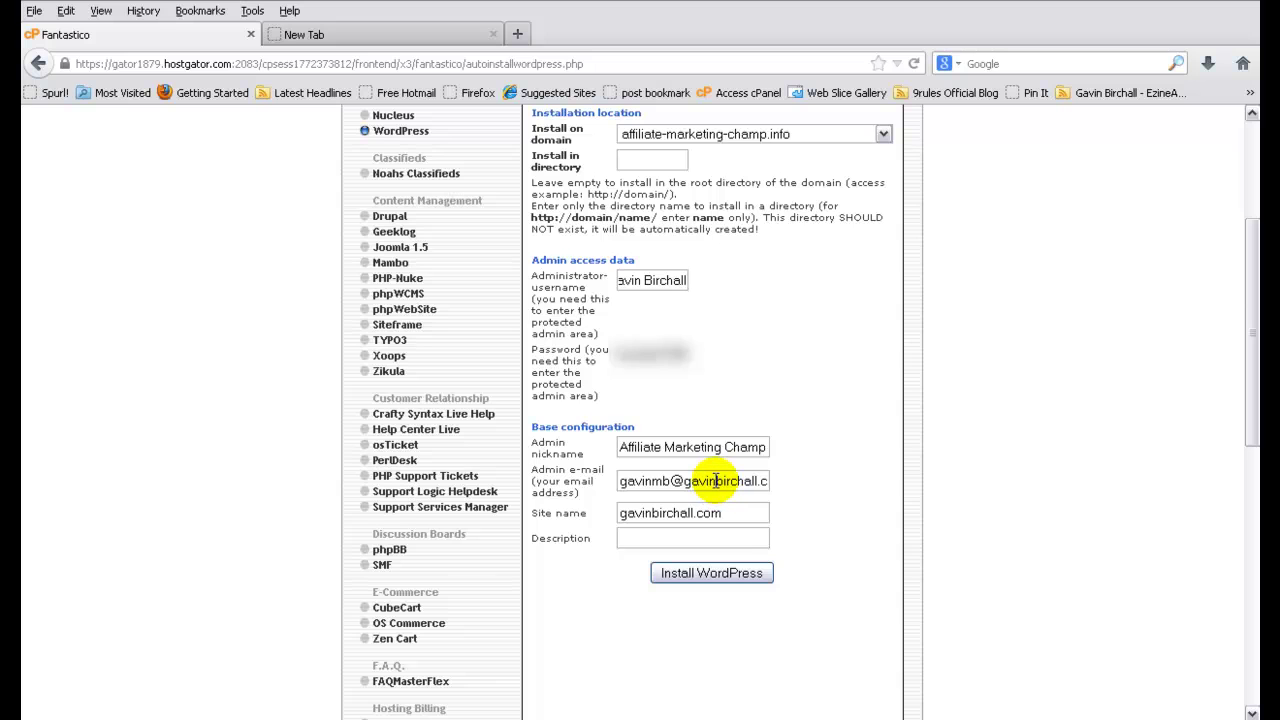
pyautogui.tripleClick(715, 481)
pyautogui.press('BackSpace')
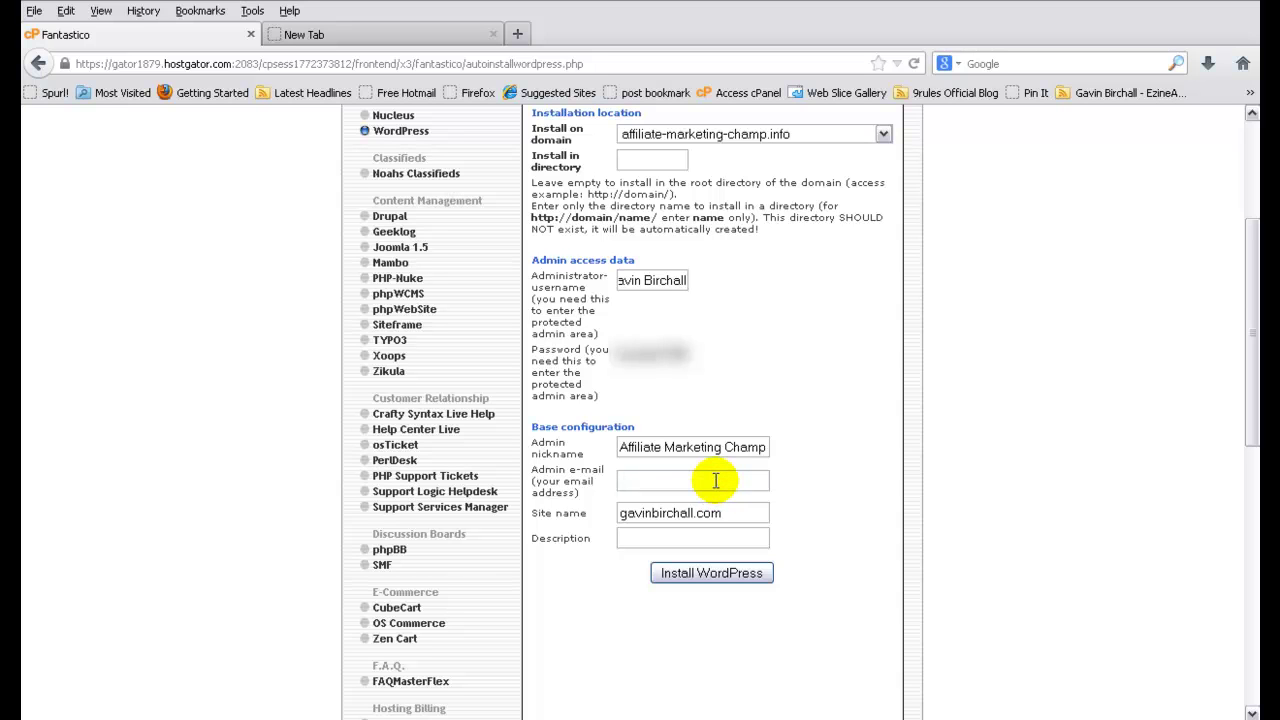
pyautogui.write('g')
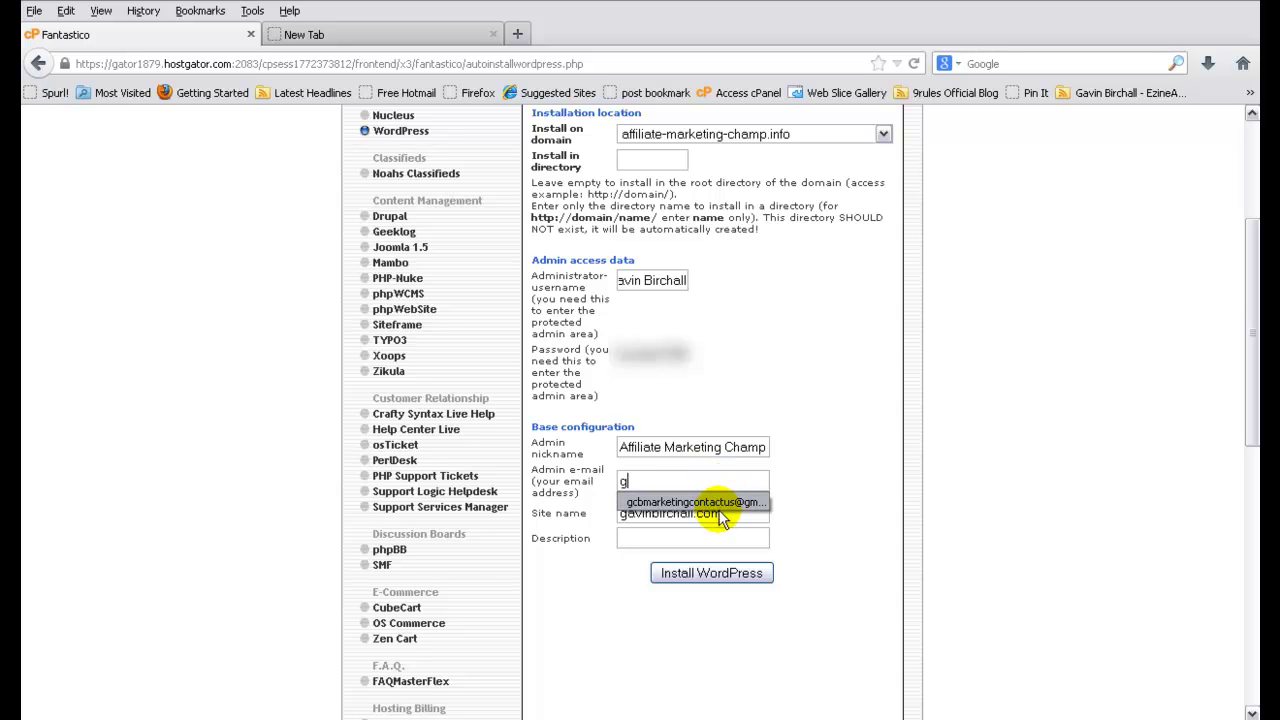
pyautogui.click(719, 504)
# - Set site name Affiliate Marketing Champ and description Affiliate Membership Training
pyautogui.doubleClick(745, 511)
pyautogui.hotkey('ctrl', 'a')
pyautogui.press('BackSpace')
pyautogui.write('A')
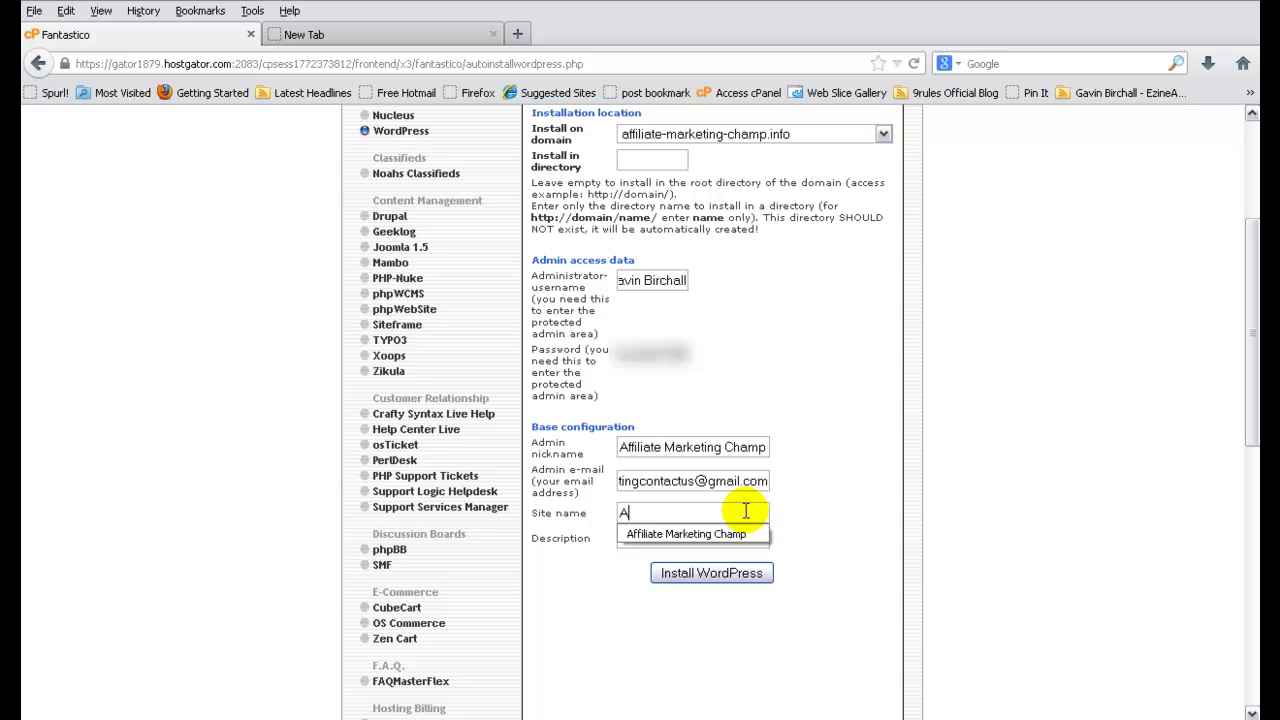
pyautogui.write('ffi')
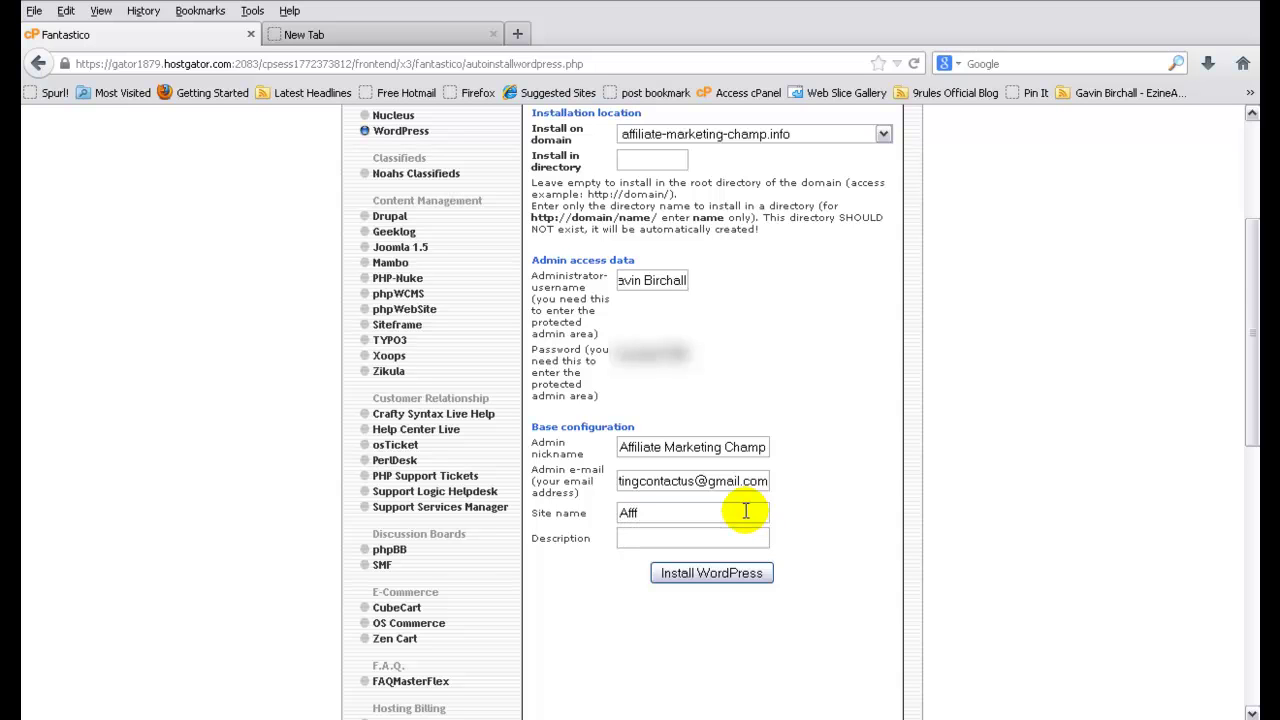
pyautogui.write('liate Marketing Champ')
pyautogui.click(738, 537)
pyautogui.write('A')
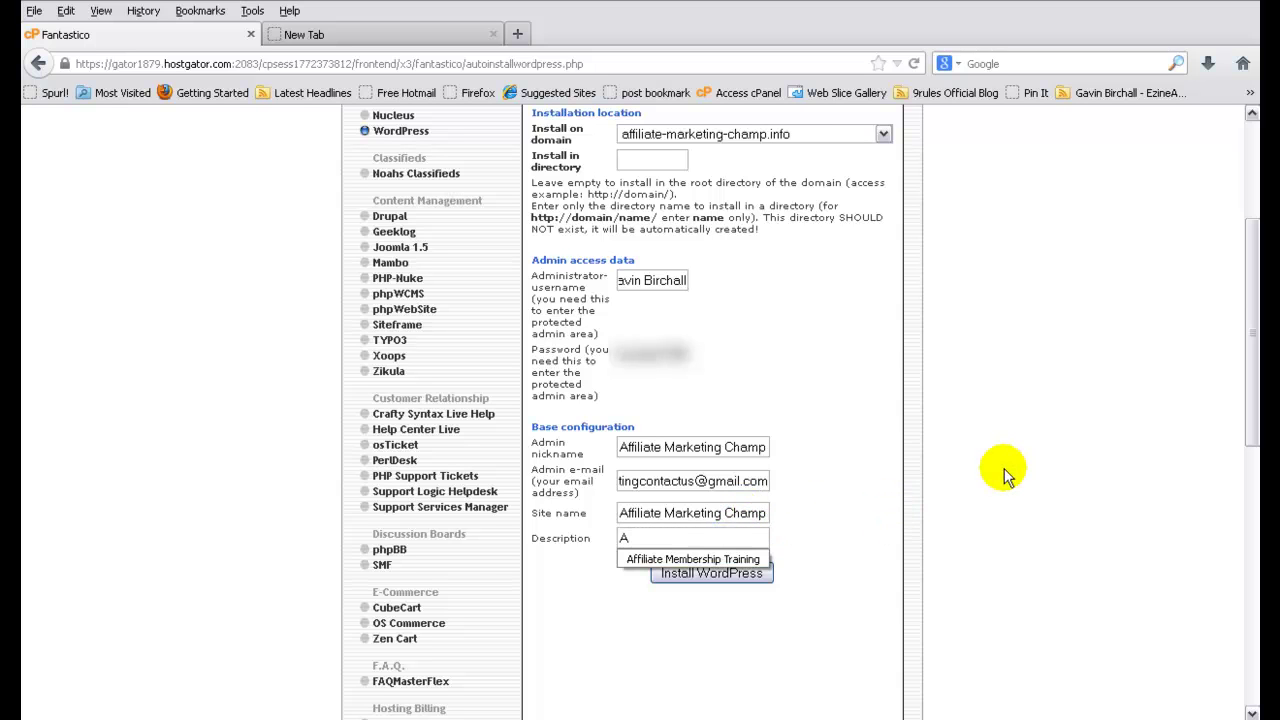
pyautogui.click(716, 541)
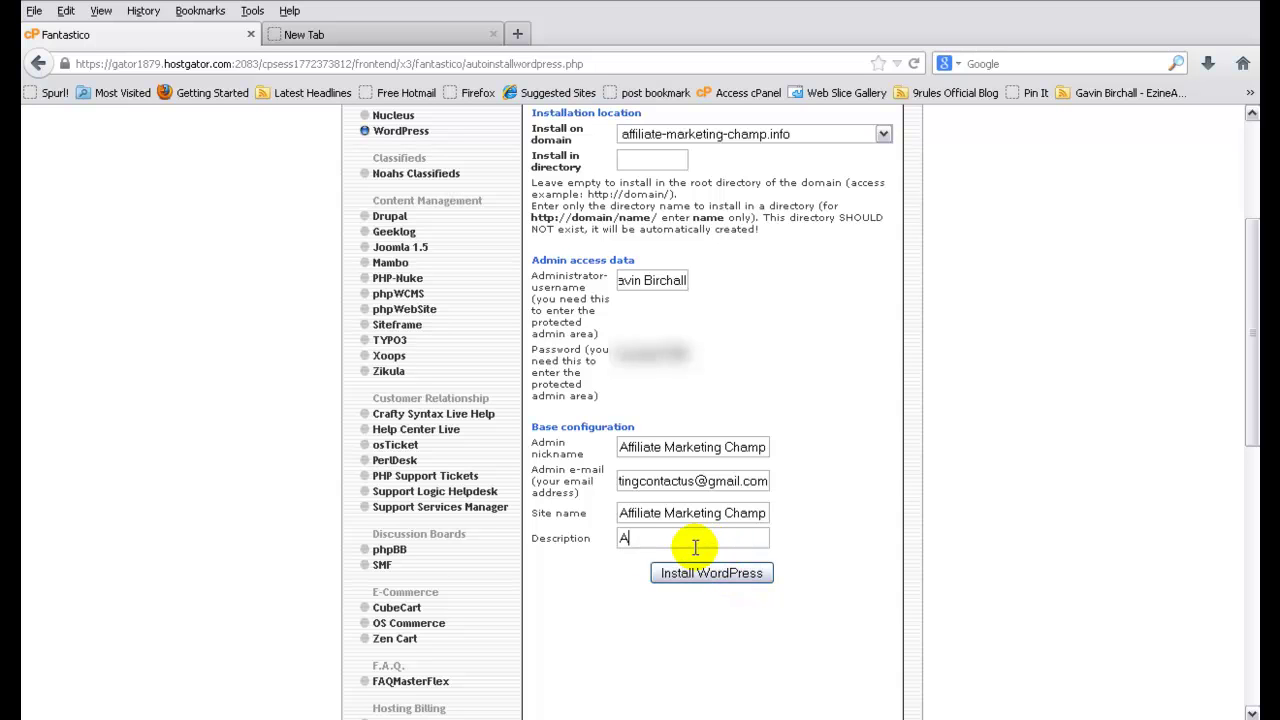
pyautogui.write('ffiliate')
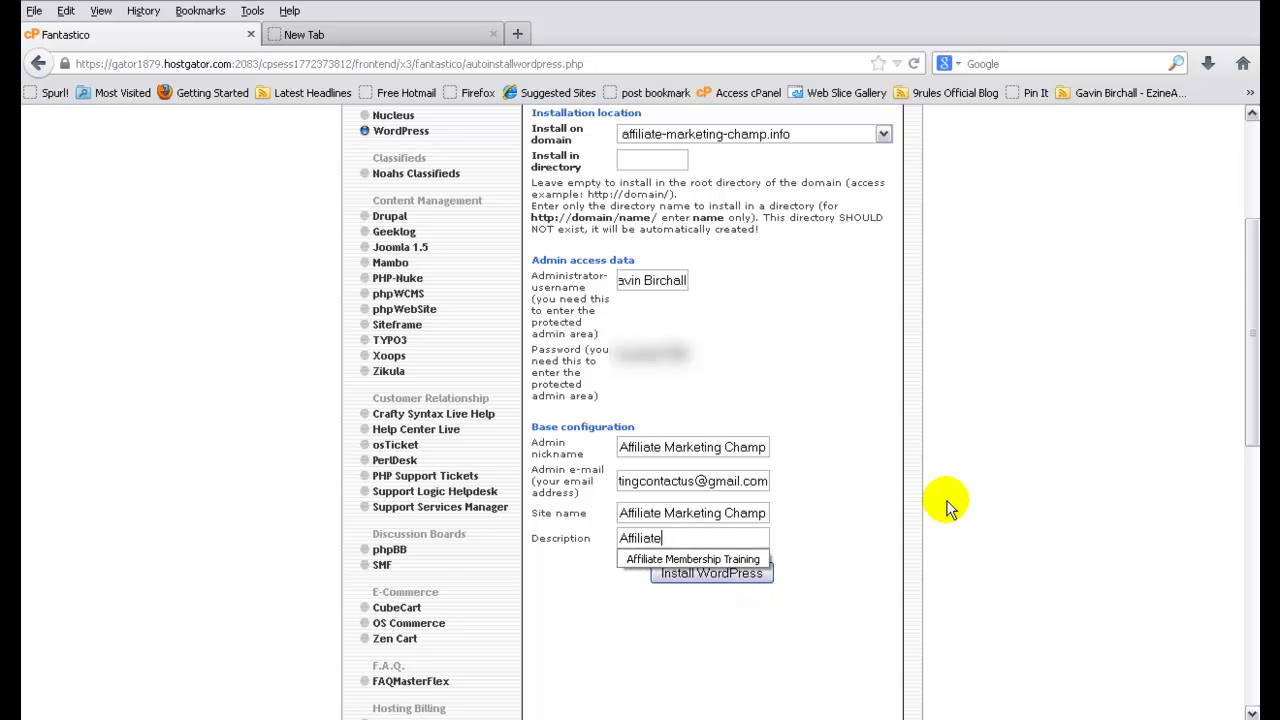
pyautogui.write(' Membership ')
pyautogui.write('Training')
pyautogui.press('Escape')
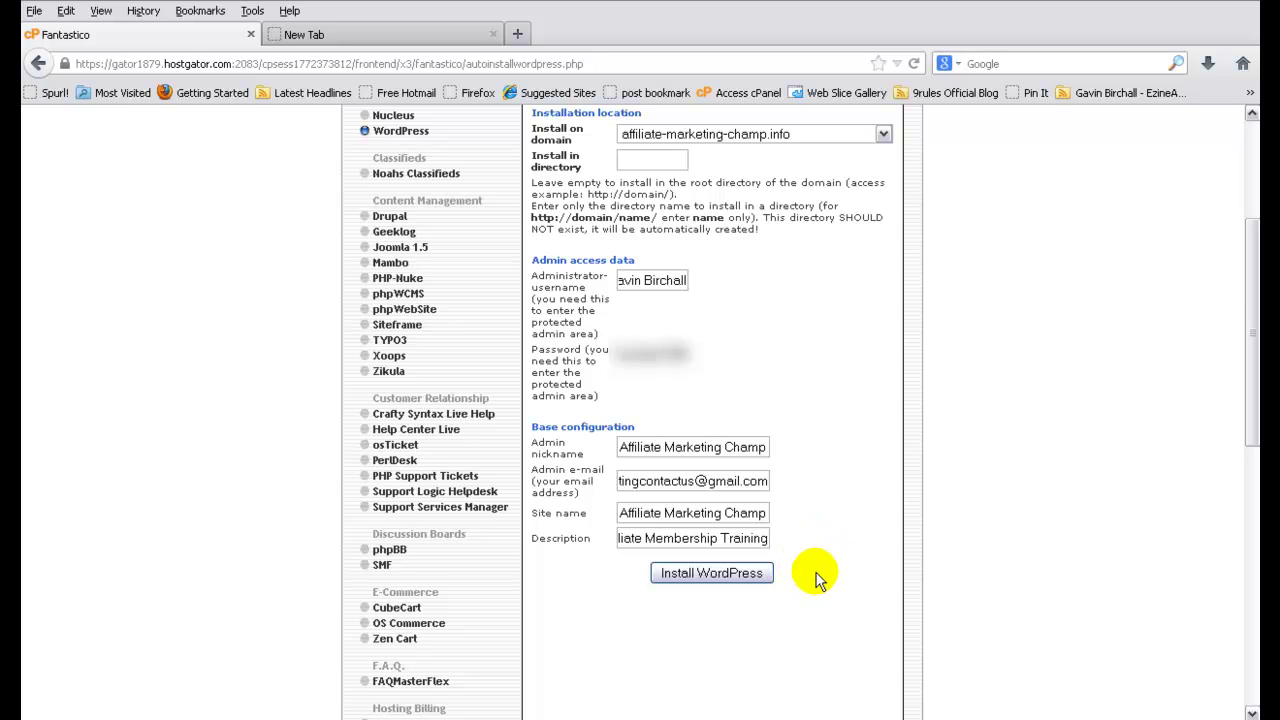
# - Submit the WordPress details and confirm Finish installation on the step 2/3 page
pyautogui.click(724, 576)
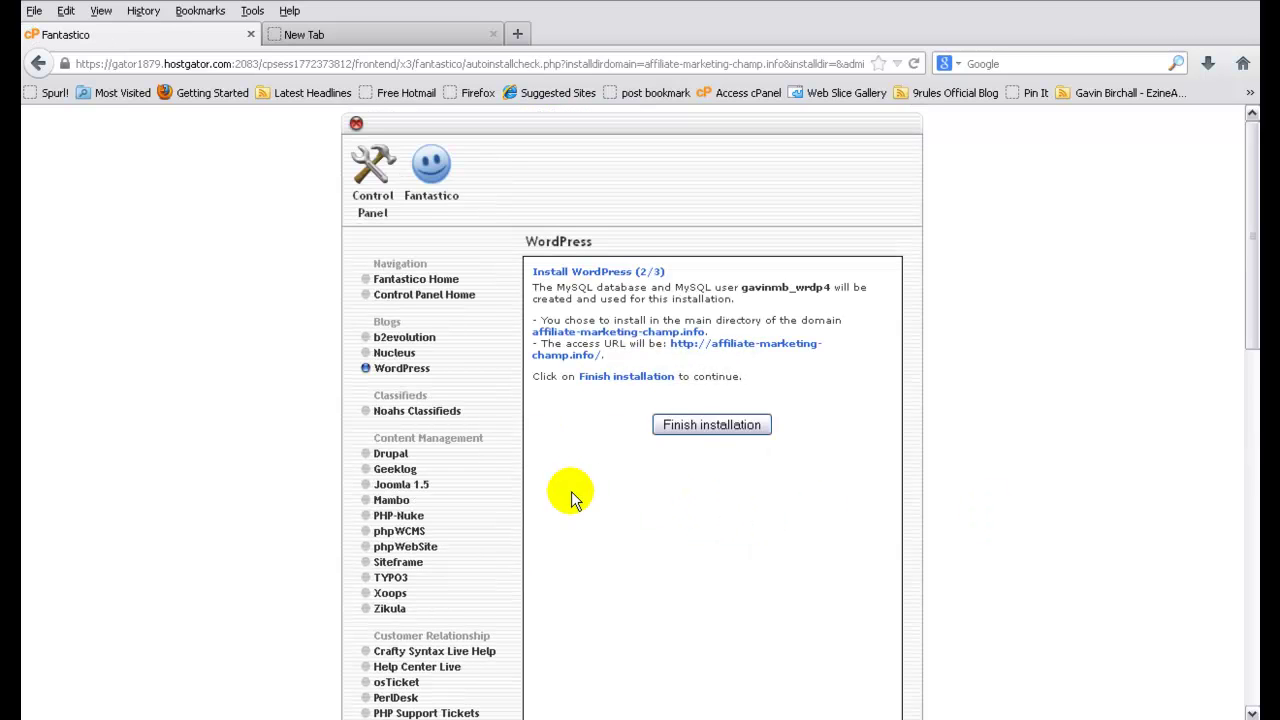
pyautogui.click(688, 430)
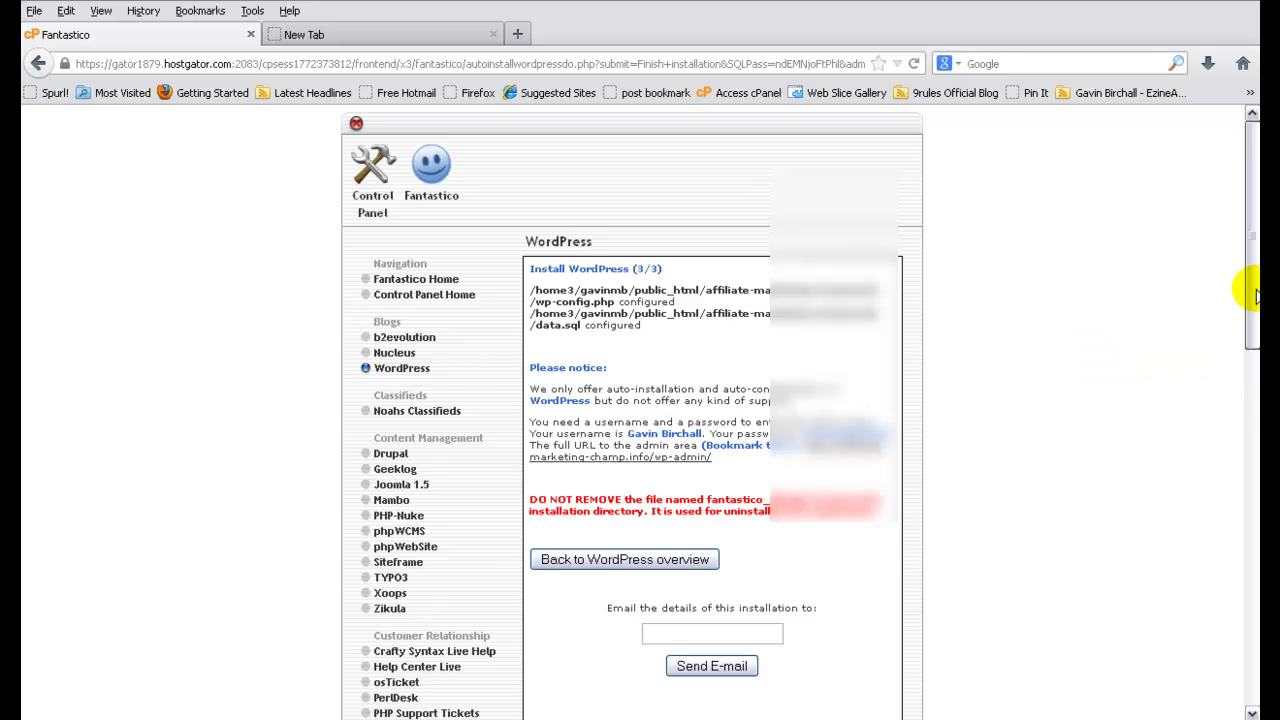
pyautogui.moveTo(1249, 286); pyautogui.dragTo(1247, 364)
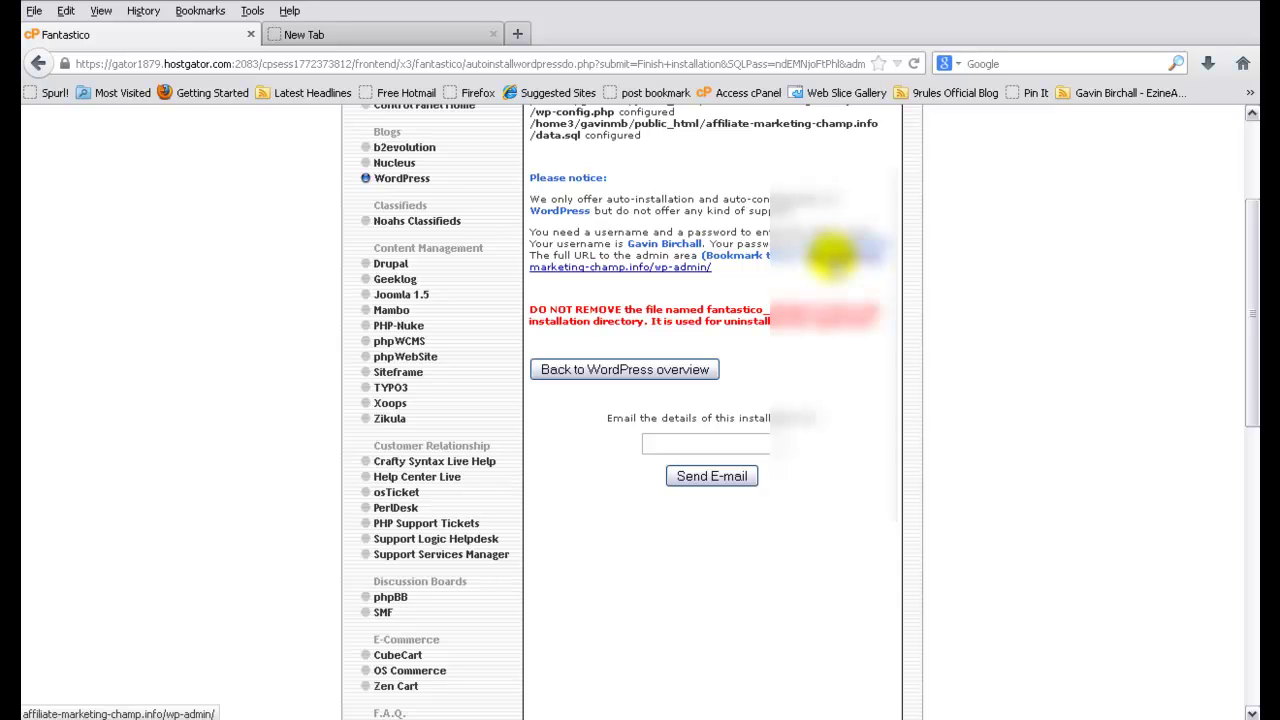
# - Open the new site's wp-admin link in a separate browser tab
pyautogui.rightClick(672, 276)
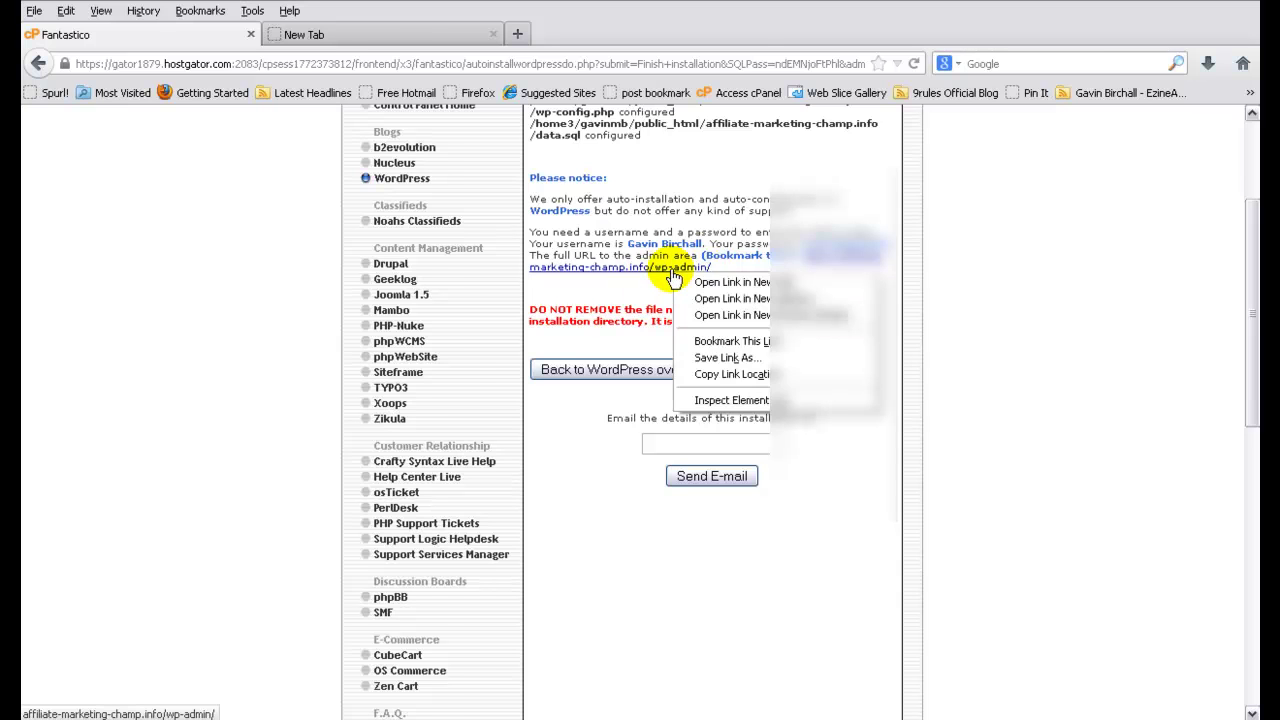
pyautogui.click(730, 290)
pyautogui.scroll(2, 990, 448)
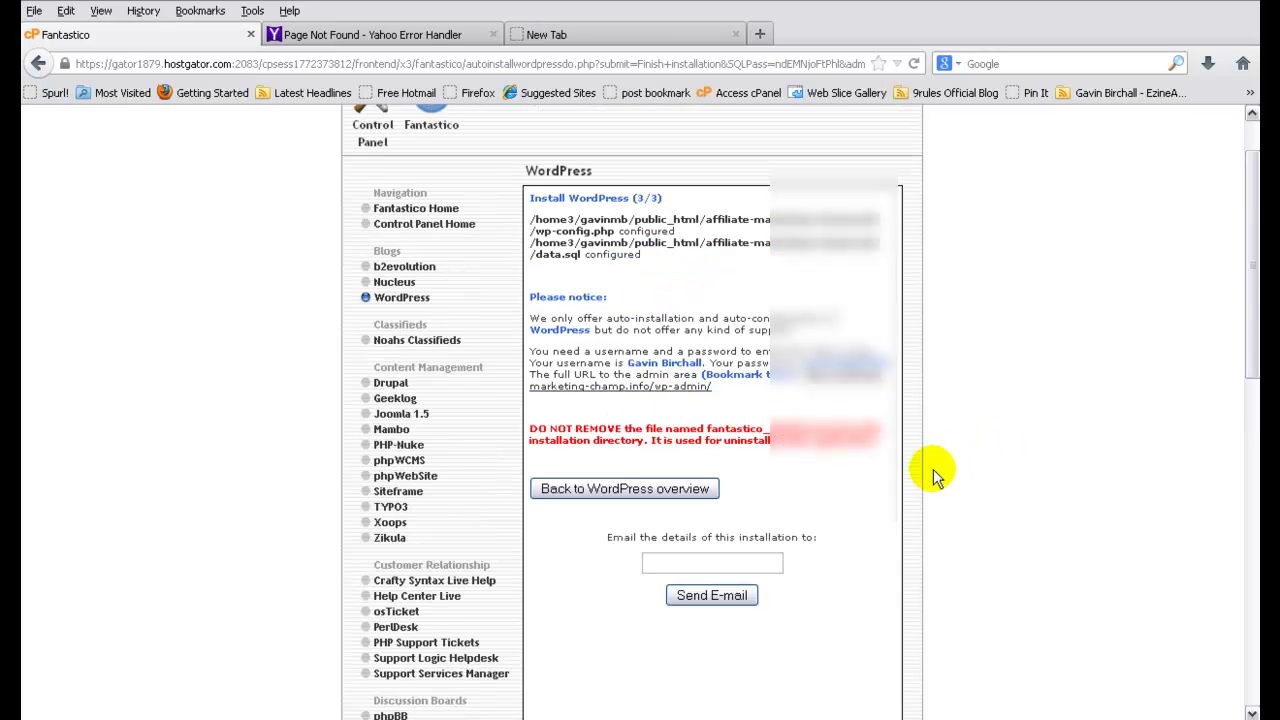